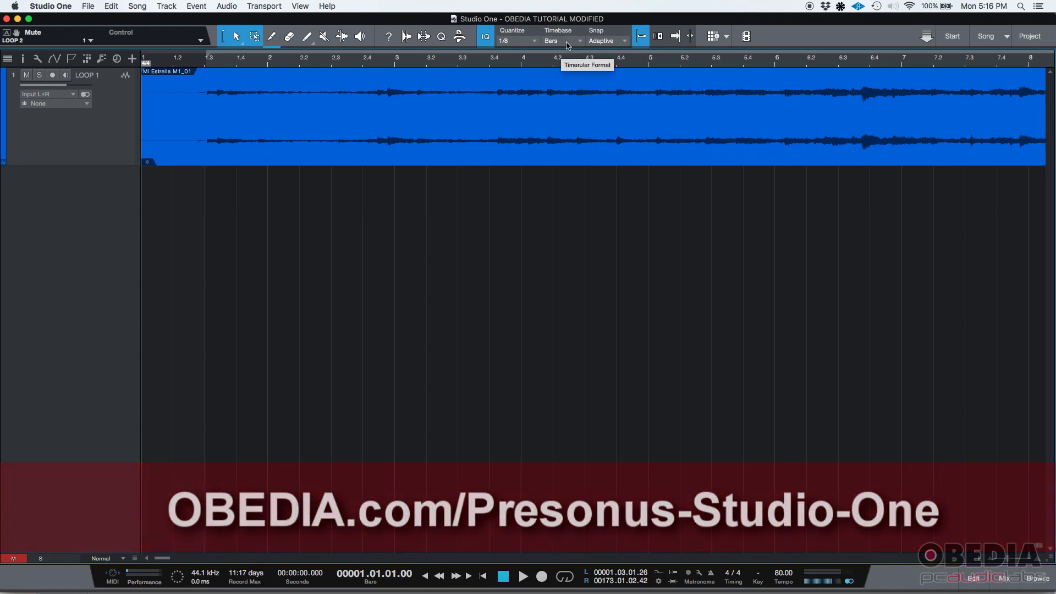
Open the Timebase dropdown in the toolbar to see the ruler formats
{"action": "left_click", "coordinate": [564, 45]}
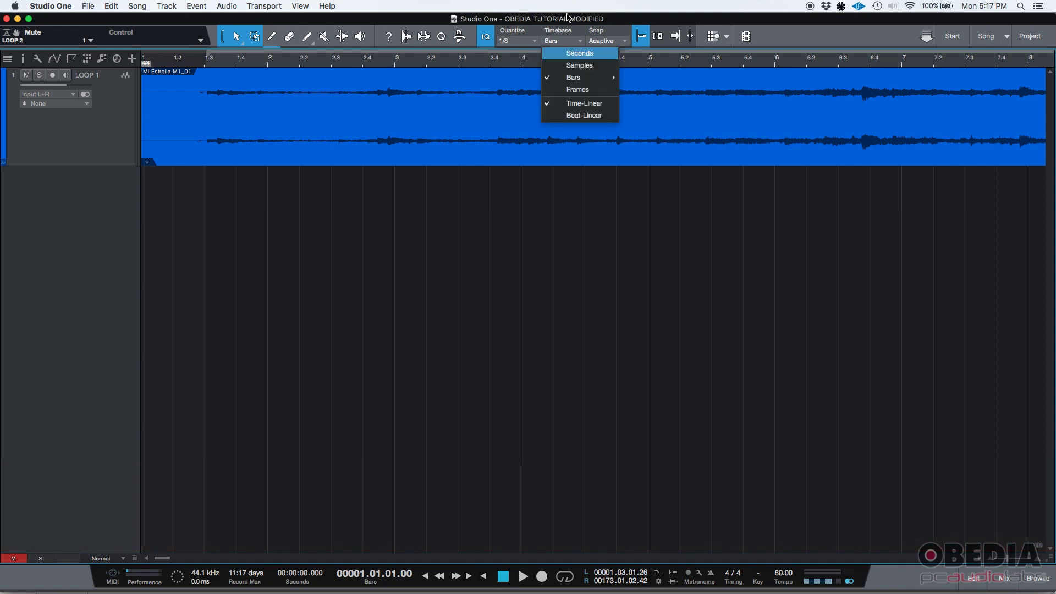
Switch the timebase to Seconds and then to Samples
{"action": "left_click", "coordinate": [570, 22]}
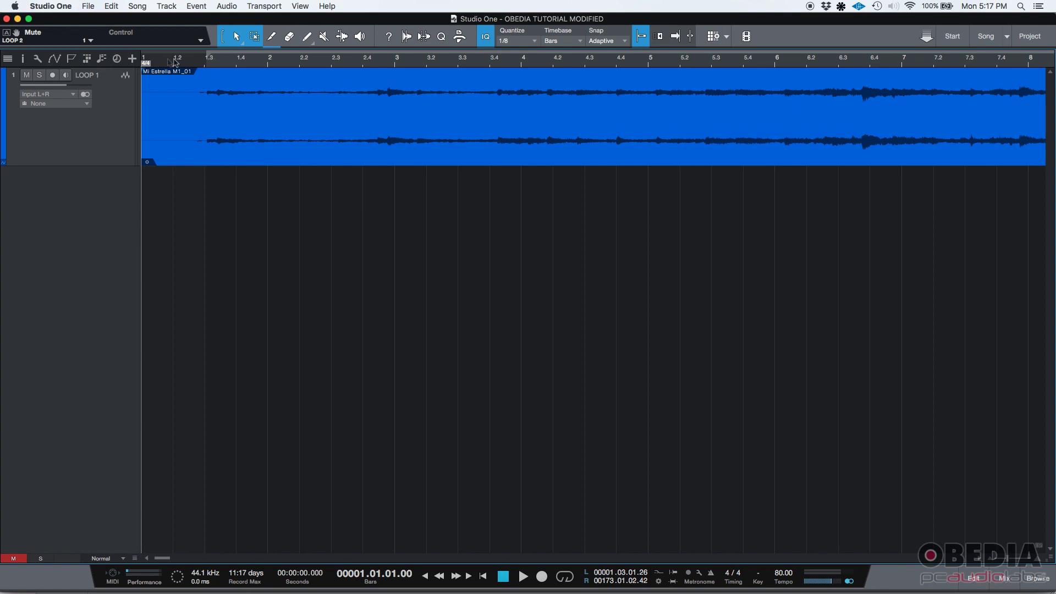
{"action": "left_click", "coordinate": [564, 44]}
{"action": "left_click", "coordinate": [569, 54]}
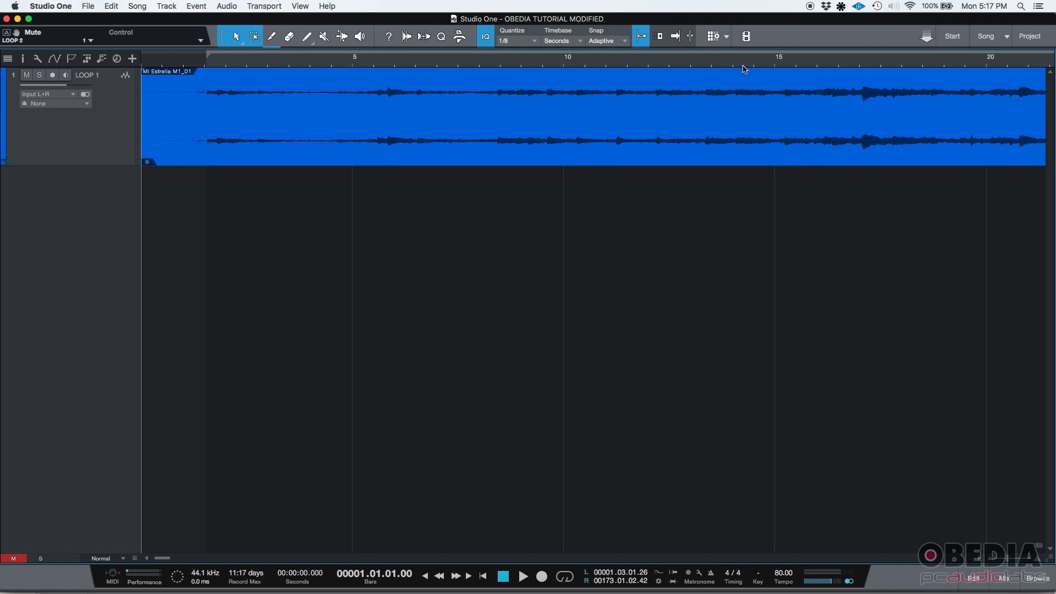
{"action": "left_click", "coordinate": [553, 42]}
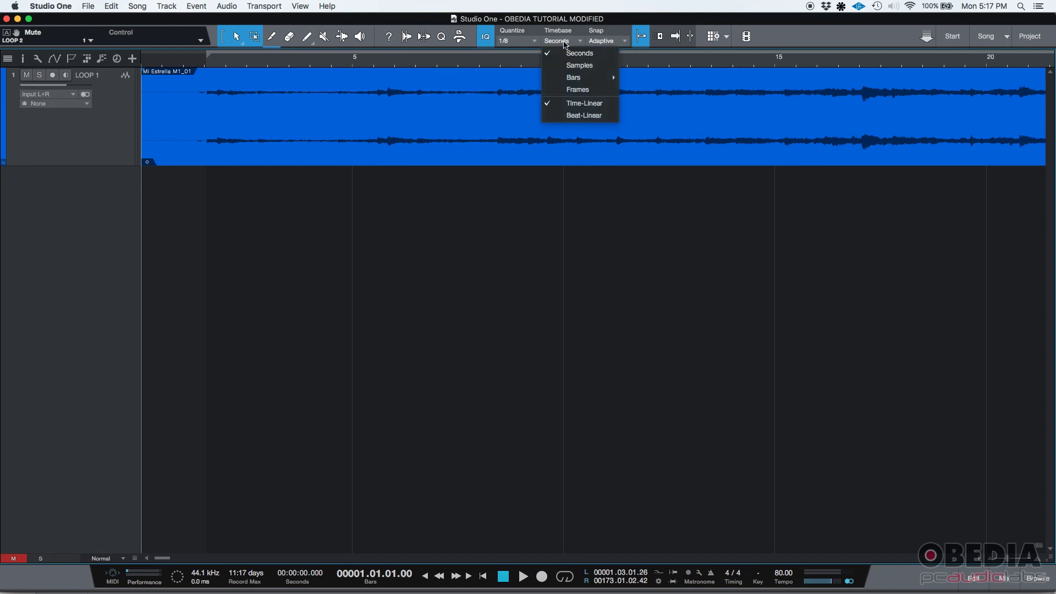
{"action": "left_click", "coordinate": [579, 66]}
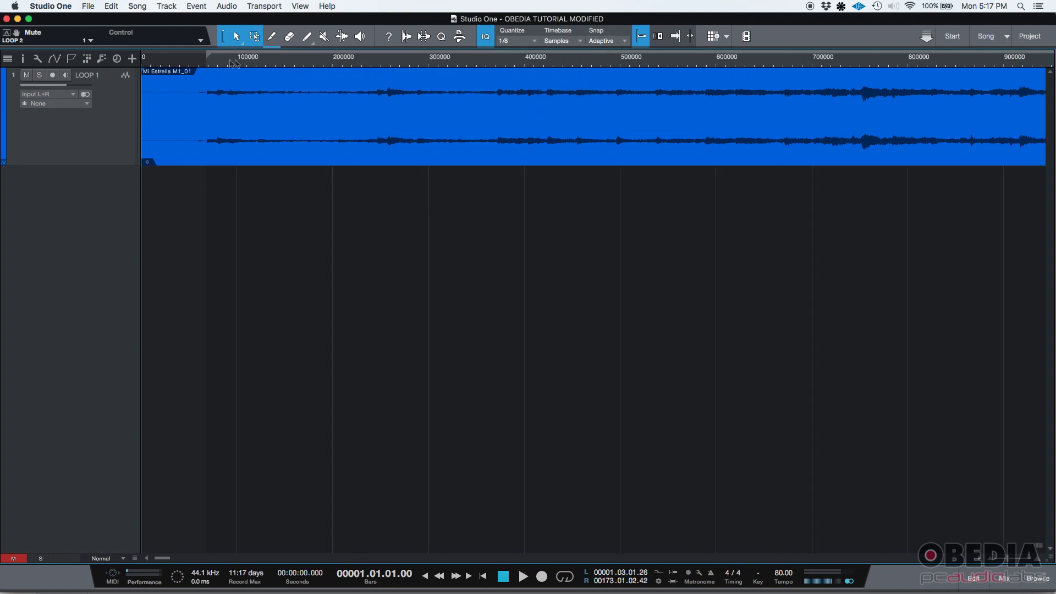
Switch the timebase to Frames so the ruler counts frames
{"action": "left_click", "coordinate": [560, 44]}
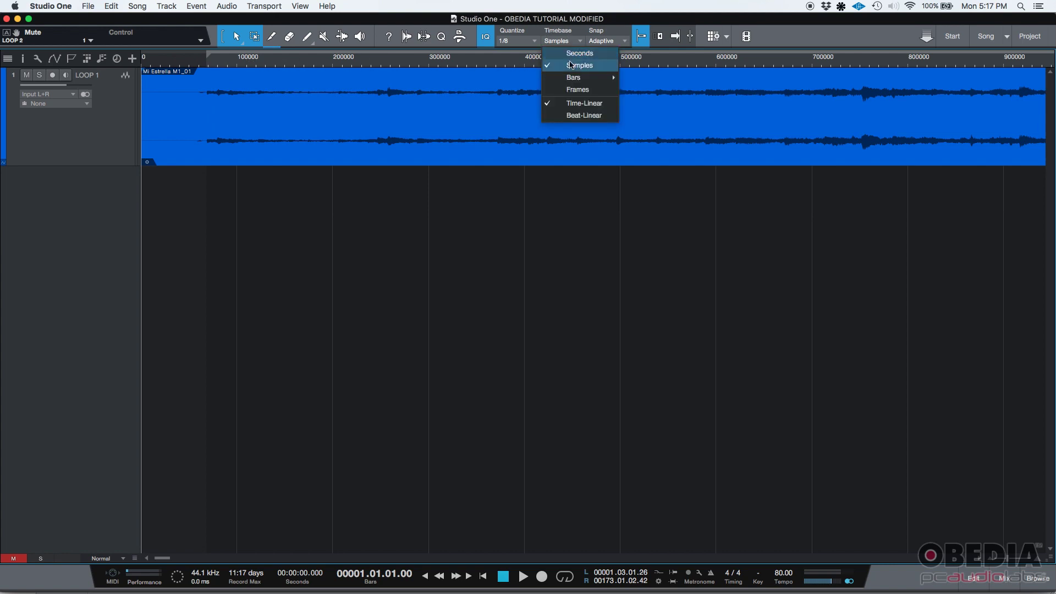
{"action": "left_click", "coordinate": [573, 89]}
{"action": "left_click", "coordinate": [567, 41]}
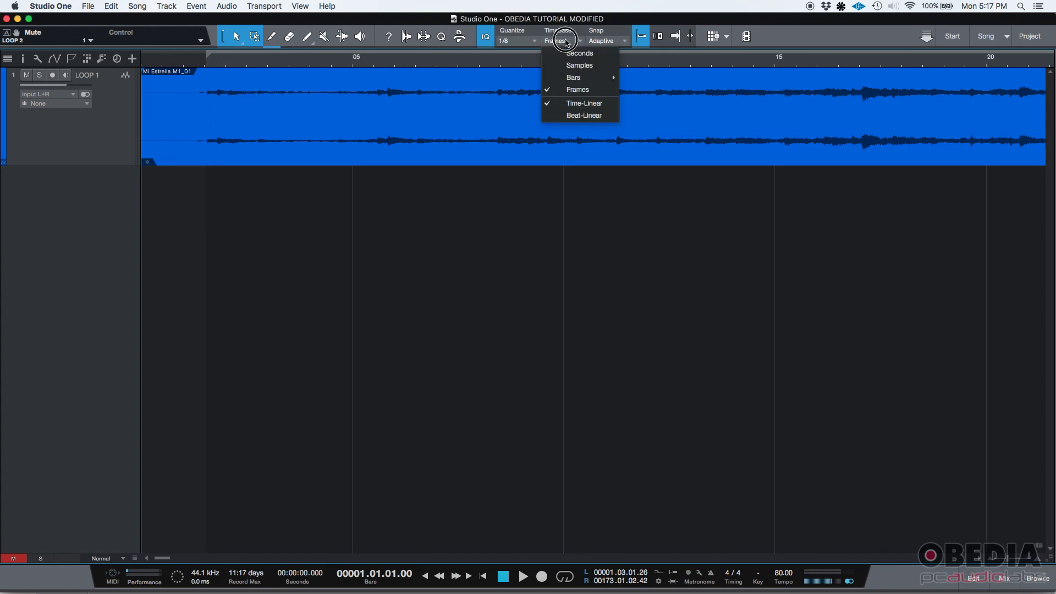
{"action": "mouse_move", "coordinate": [576, 81]}
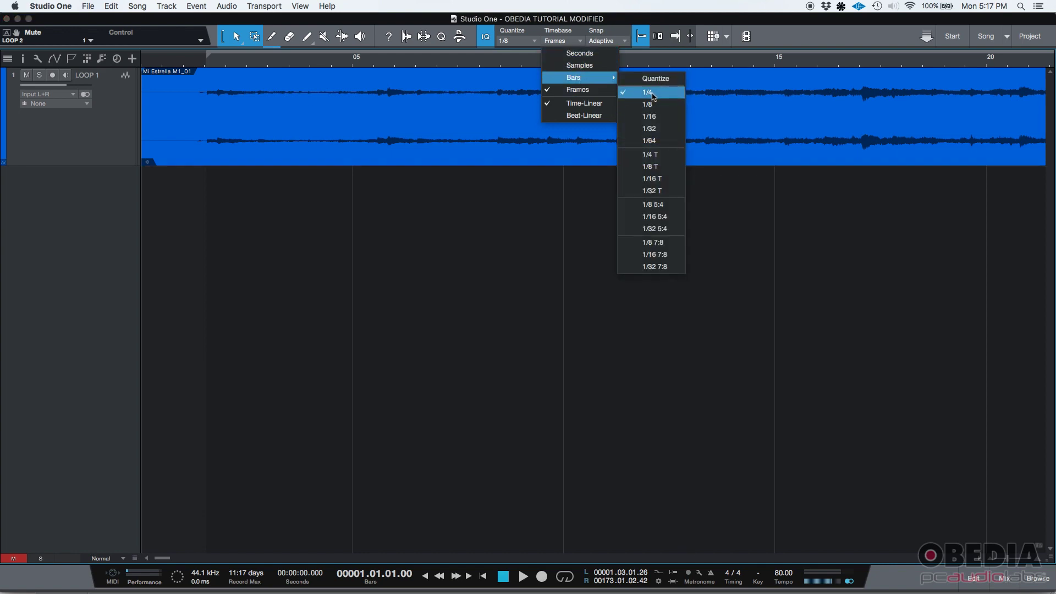
Set the timebase to Bars, first with 1/4 divisions and then with 1/8
{"action": "left_click", "coordinate": [654, 95]}
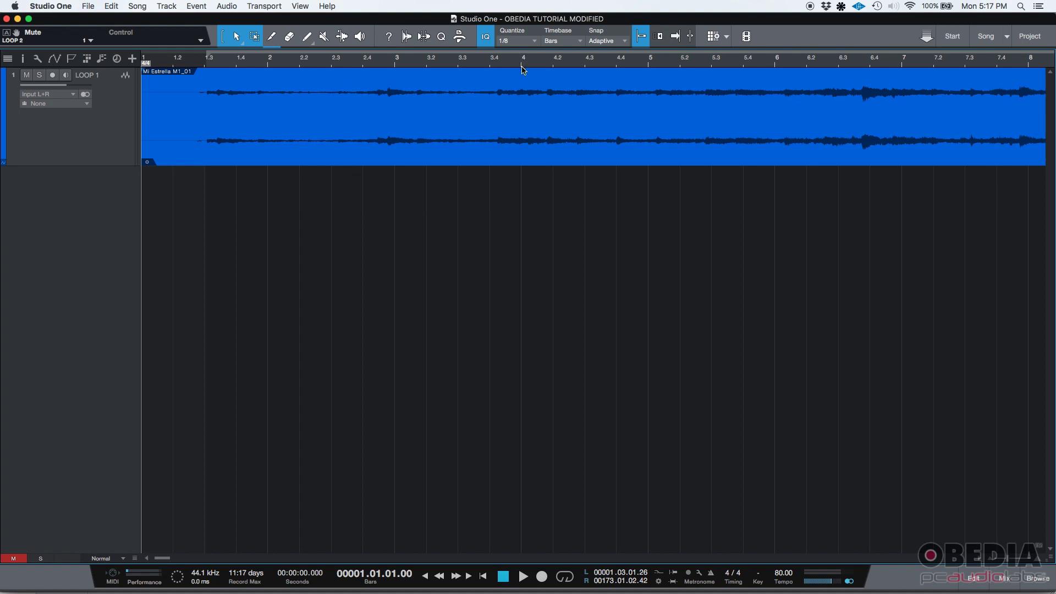
{"action": "left_click", "coordinate": [576, 42]}
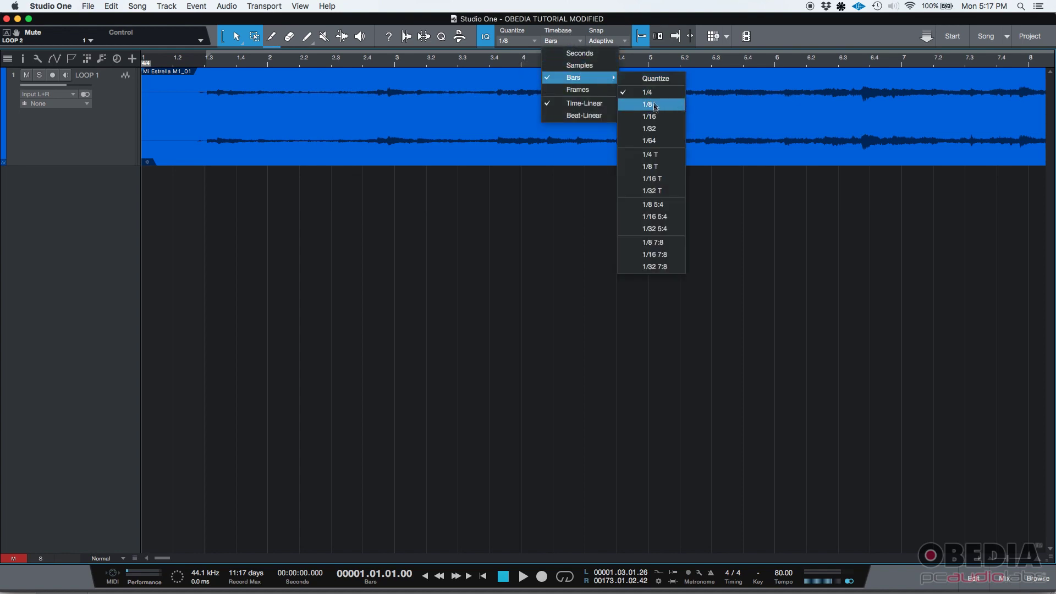
{"action": "left_click", "coordinate": [655, 106]}
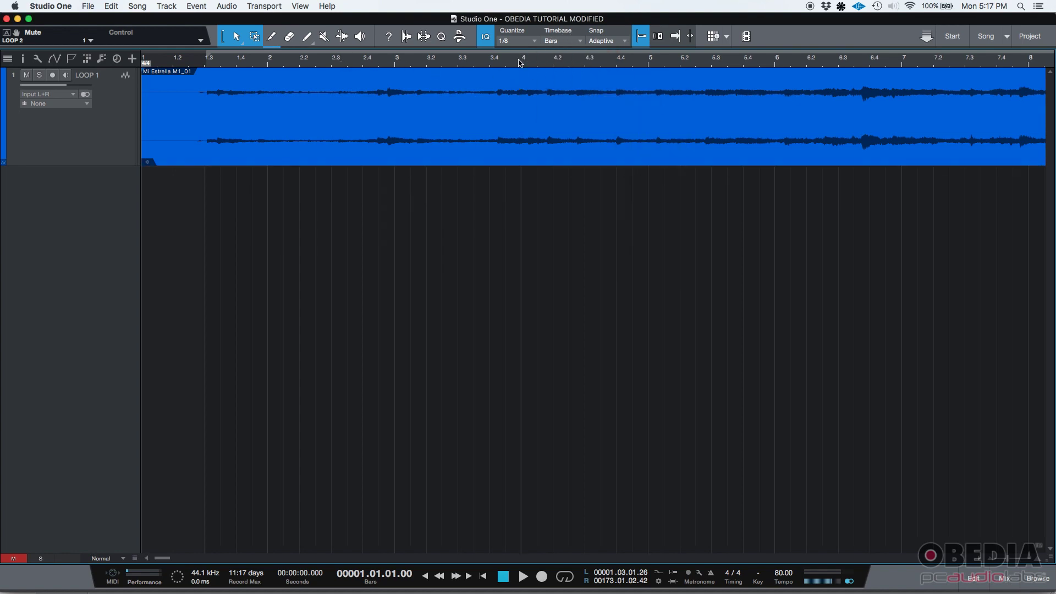
{"action": "left_click", "coordinate": [561, 44]}
{"action": "mouse_move", "coordinate": [575, 77]}
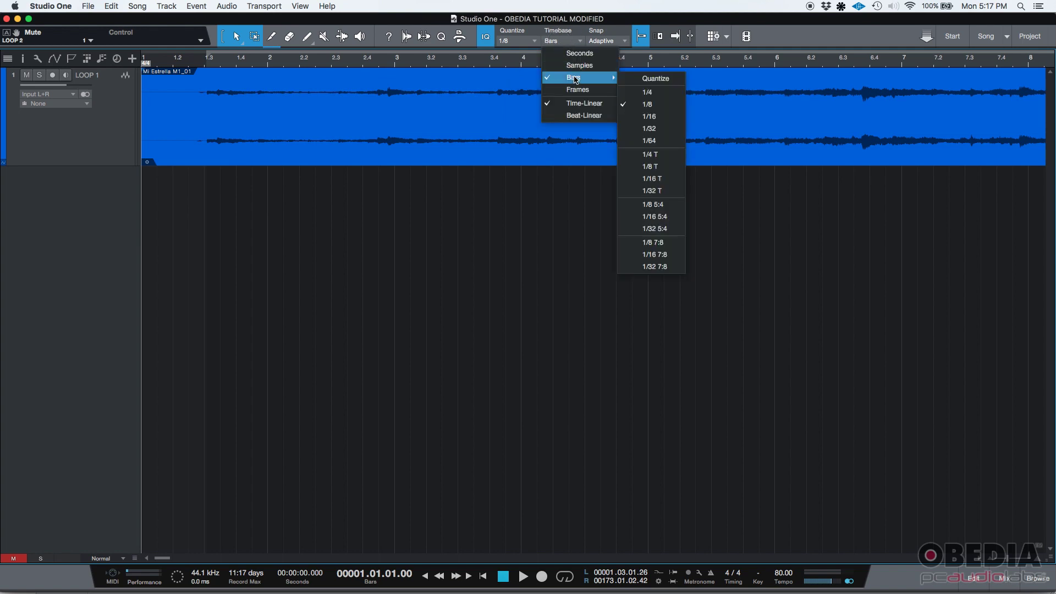
{"action": "left_click", "coordinate": [669, 94]}
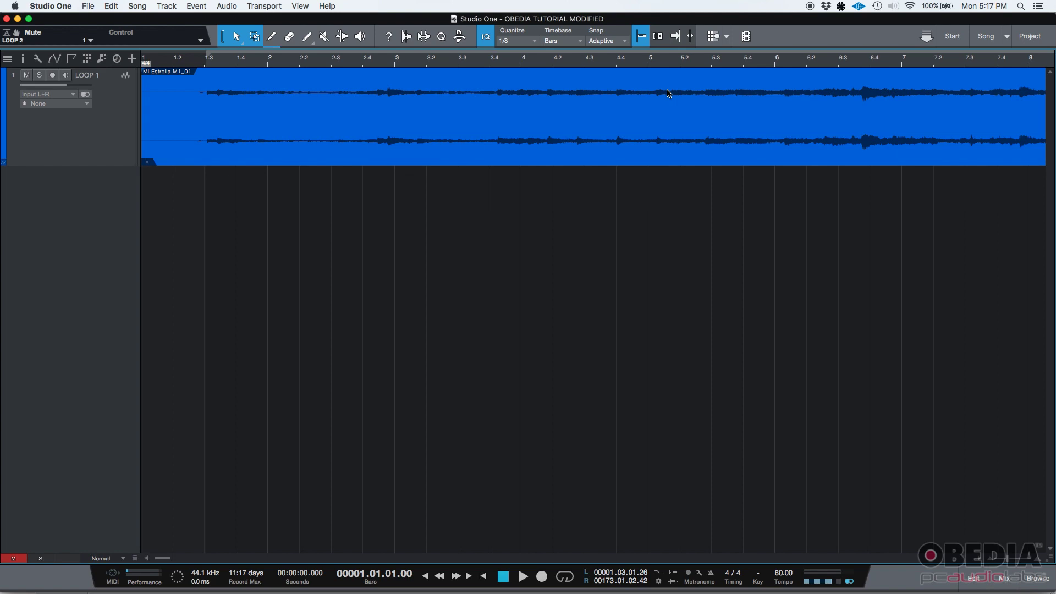
{"action": "key", "text": "alt"}
Pick 1/4 from the Quantize value grid
{"action": "left_click", "coordinate": [521, 42]}
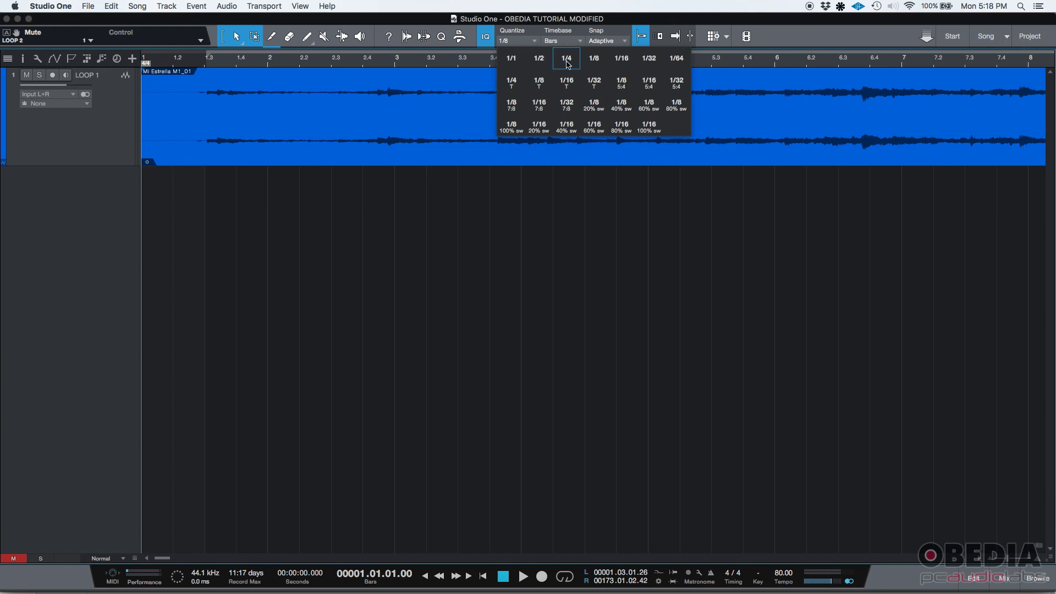
{"action": "left_click", "coordinate": [567, 59]}
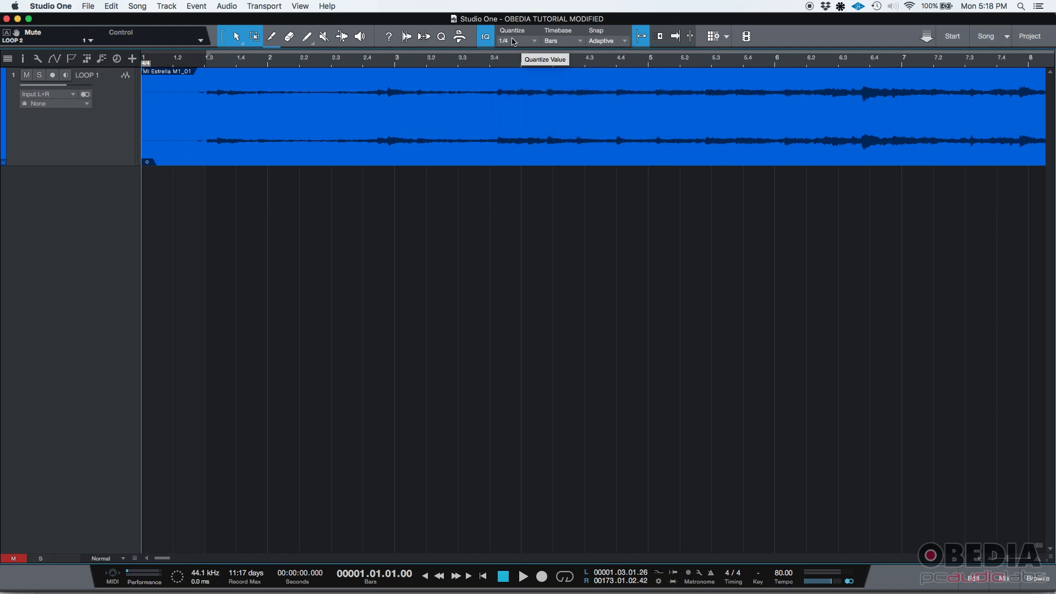
Toggle Snap off and on, then drag Mi Estrella M1_01 one beat later to 1.02.01.00
{"action": "left_click", "coordinate": [641, 39]}
{"action": "left_click", "coordinate": [641, 39]}
{"action": "left_click", "coordinate": [642, 39]}
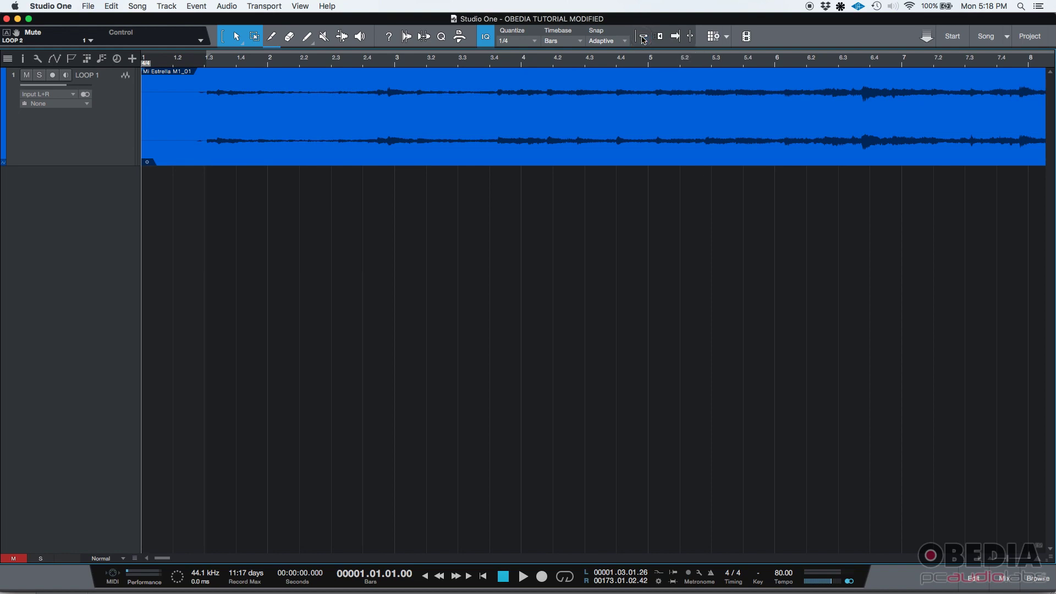
{"action": "left_click", "coordinate": [643, 39]}
{"action": "left_click", "coordinate": [642, 40]}
{"action": "left_click", "coordinate": [642, 39]}
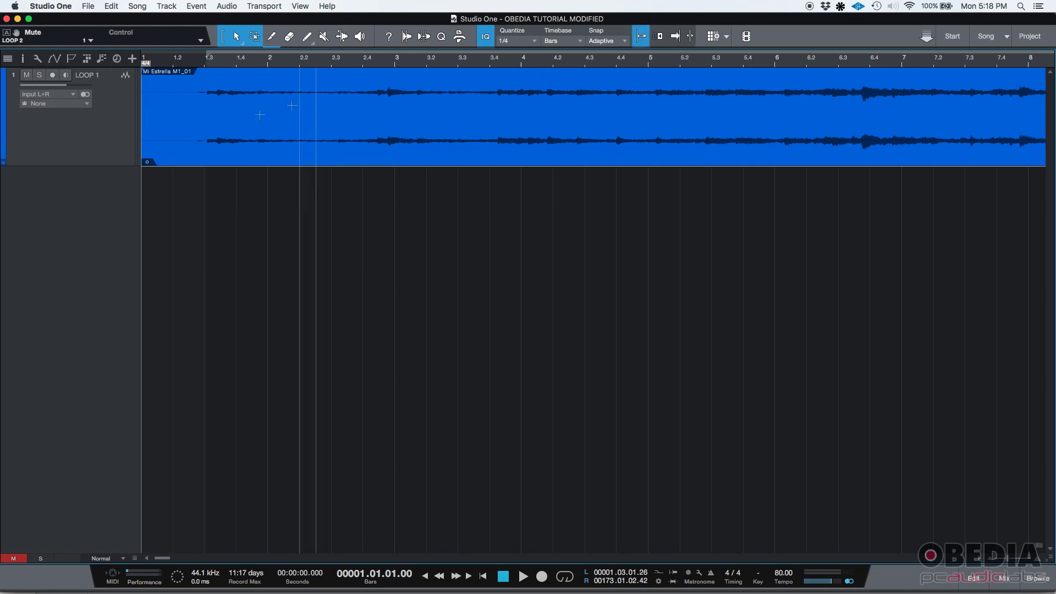
{"action": "left_click_drag", "start_coordinate": [168, 153], "coordinate": [253, 137]}
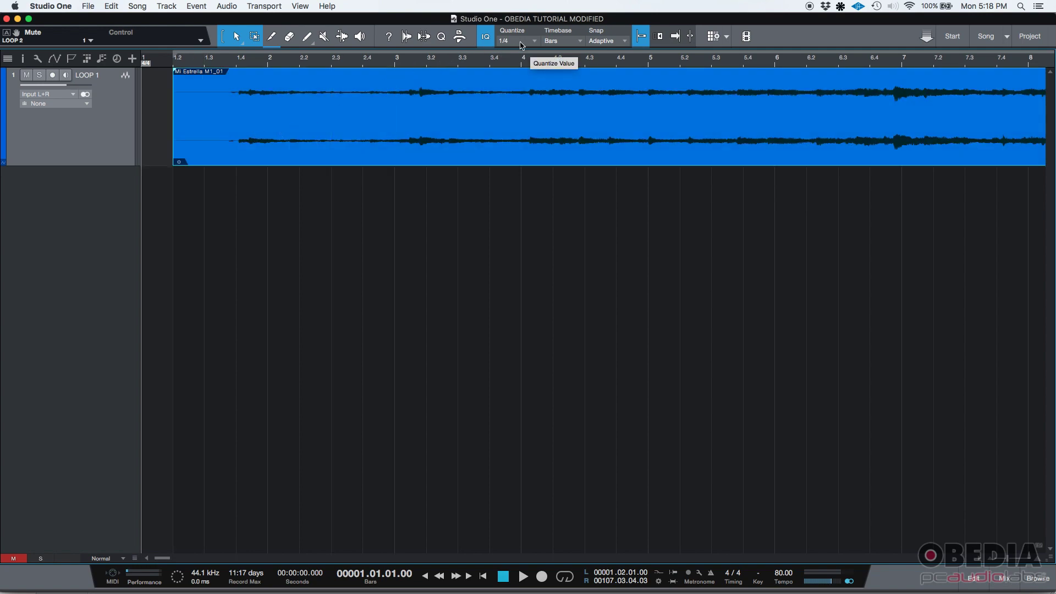
Set Quantize to 1/8 and drag the audio event to start at 1.03.01.00
{"action": "left_click", "coordinate": [602, 40]}
{"action": "left_click", "coordinate": [584, 41]}
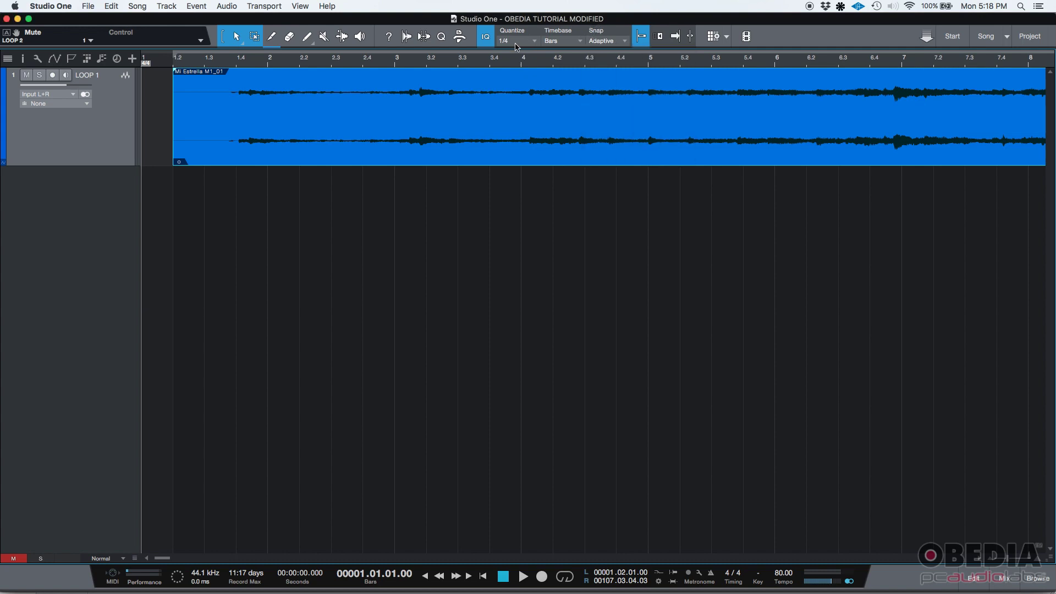
{"action": "left_click", "coordinate": [517, 42]}
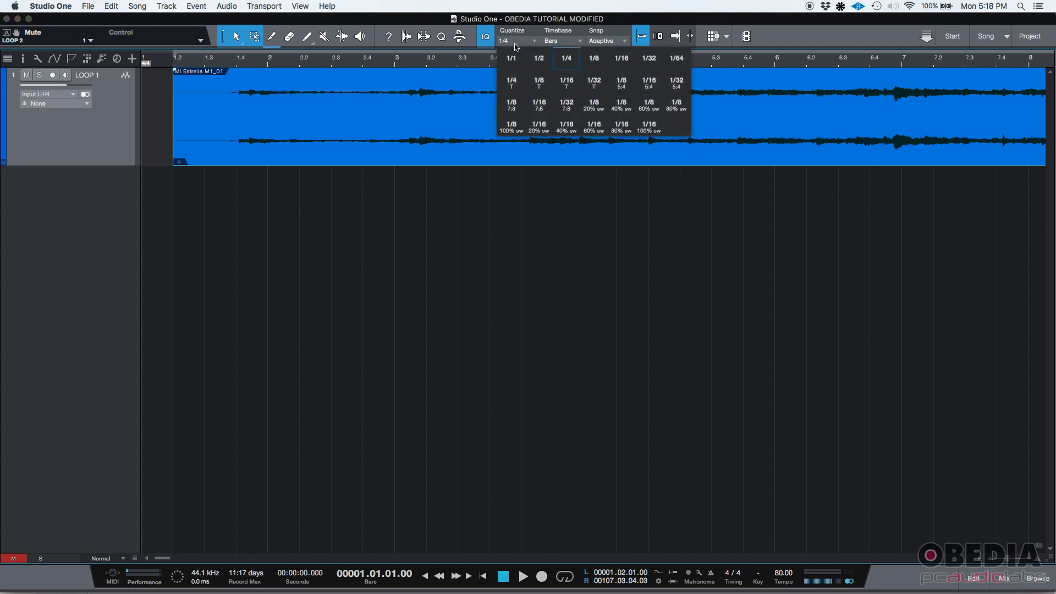
{"action": "left_click", "coordinate": [595, 67]}
{"action": "left_click_drag", "start_coordinate": [217, 148], "coordinate": [181, 142]}
Set Quantize to 1/2 and slide the audio event half a bar later
{"action": "left_click", "coordinate": [527, 42]}
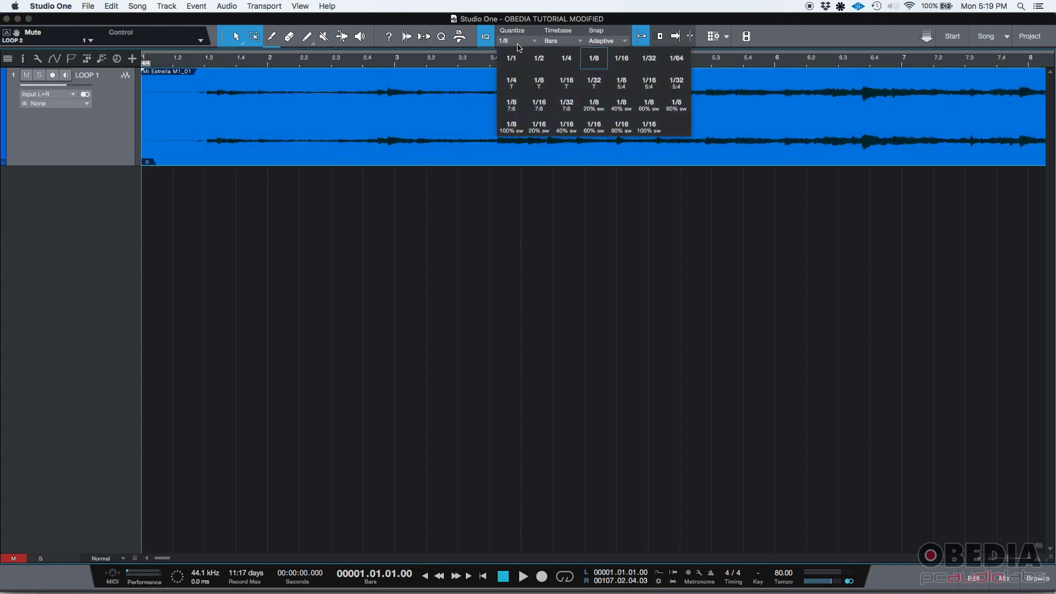
{"action": "left_click", "coordinate": [541, 67]}
{"action": "left_click_drag", "start_coordinate": [184, 142], "coordinate": [214, 142]}
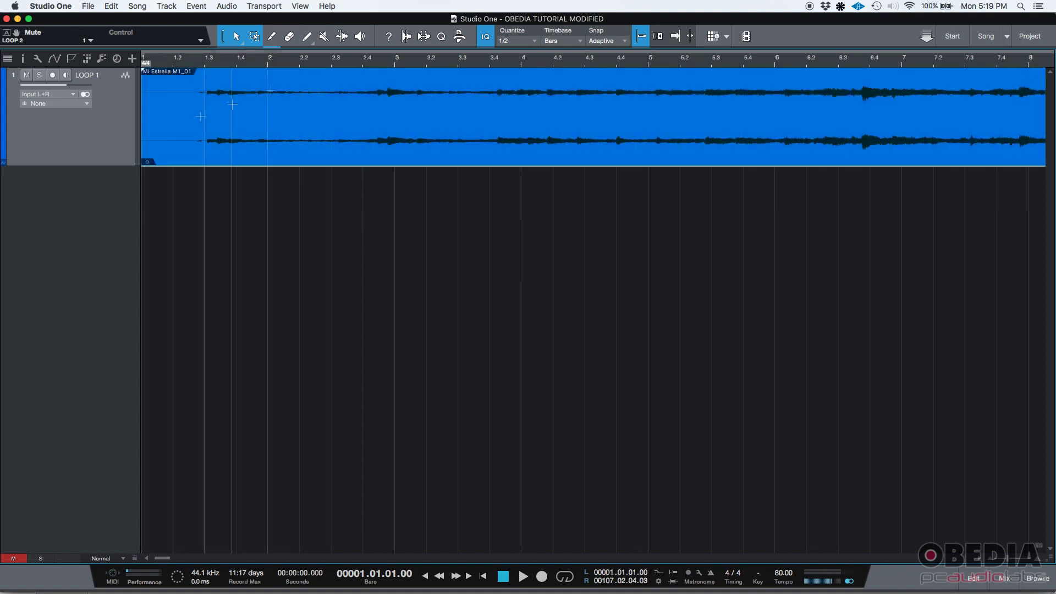
Set the Quantize value back to 1/4
{"action": "left_click", "coordinate": [519, 42]}
{"action": "left_click", "coordinate": [570, 63]}
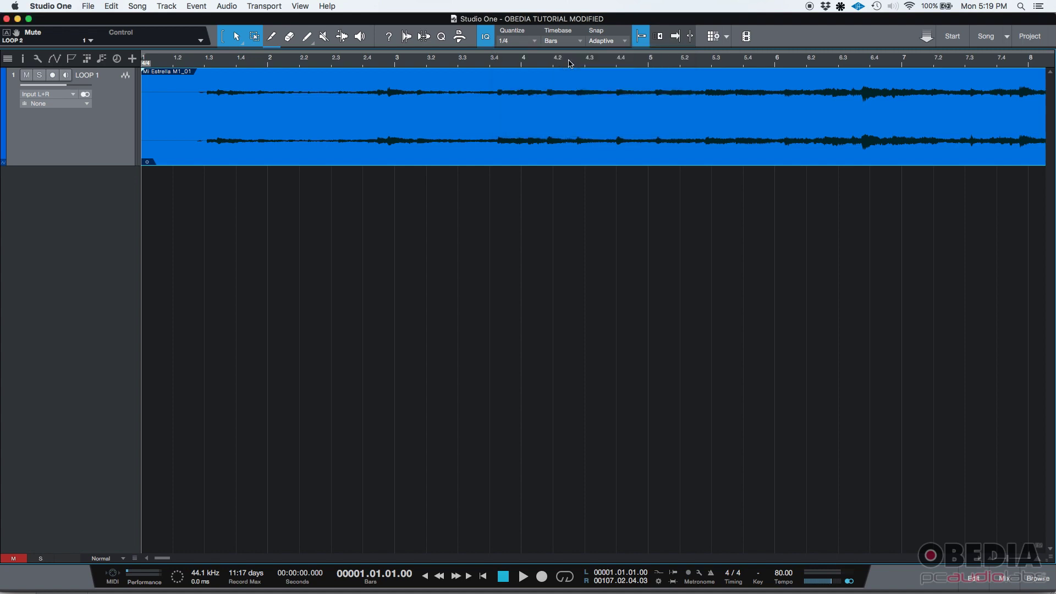
{"action": "left_click", "coordinate": [606, 41]}
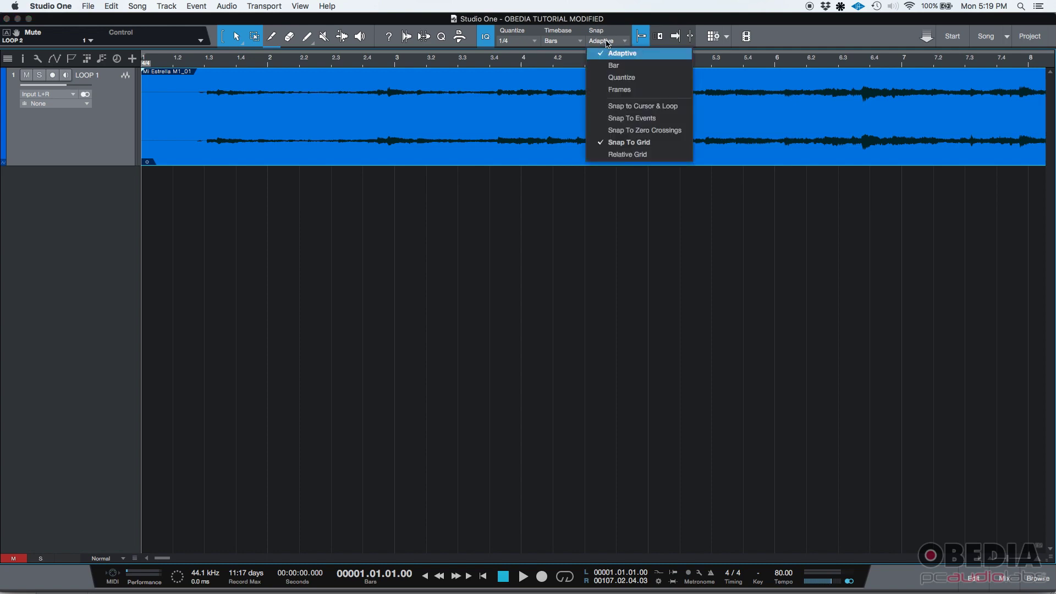
{"action": "left_click", "coordinate": [641, 79]}
{"action": "left_click", "coordinate": [607, 39]}
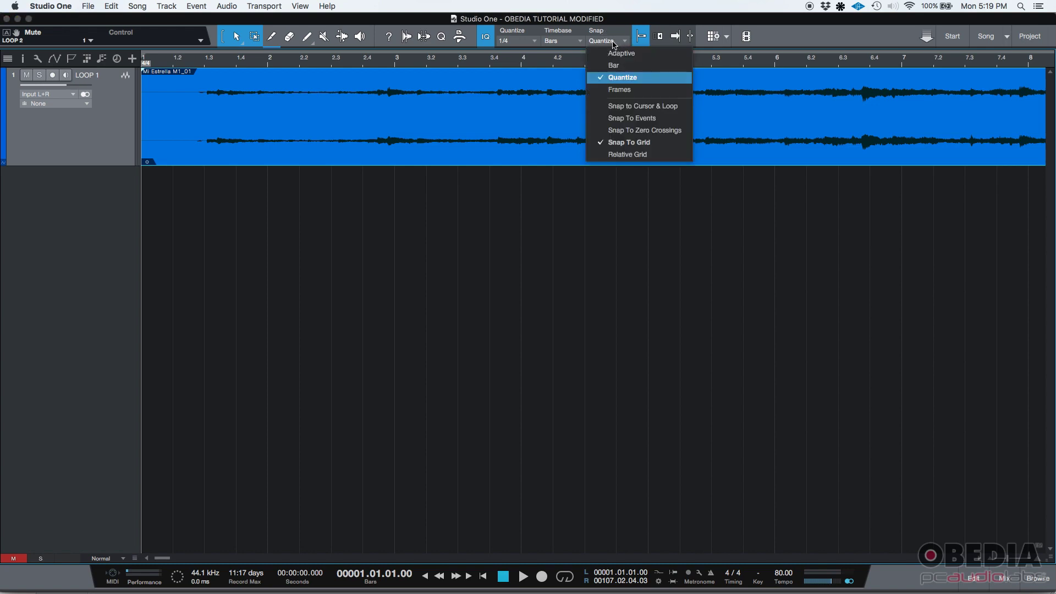
{"action": "left_click", "coordinate": [612, 41]}
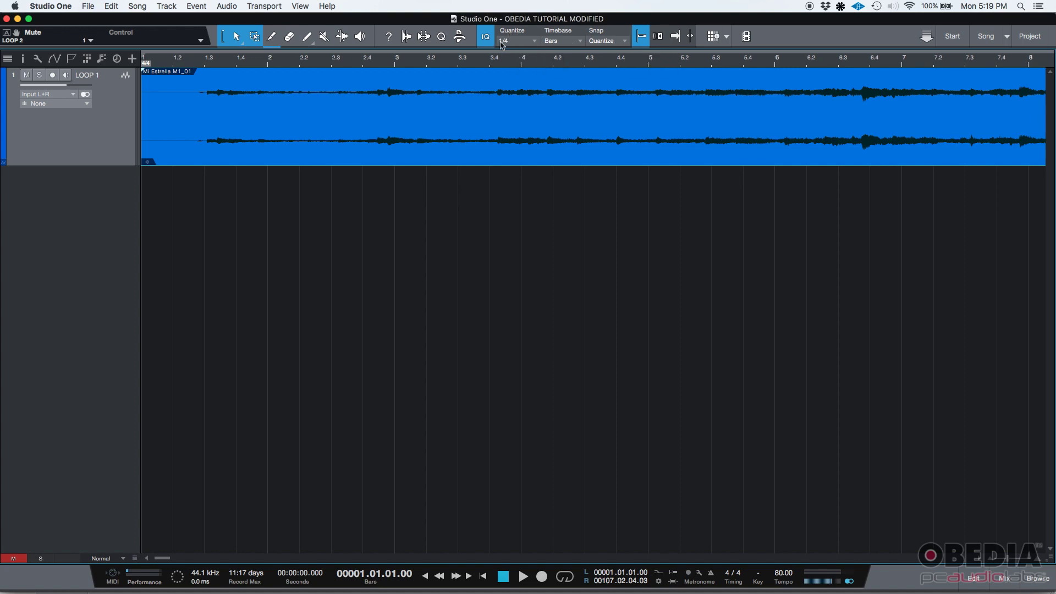
{"action": "mouse_move", "coordinate": [200, 141]}
{"action": "left_mouse_down"}
{"action": "mouse_move", "coordinate": [272, 146]}
{"action": "mouse_move", "coordinate": [183, 137]}
{"action": "left_mouse_up"}
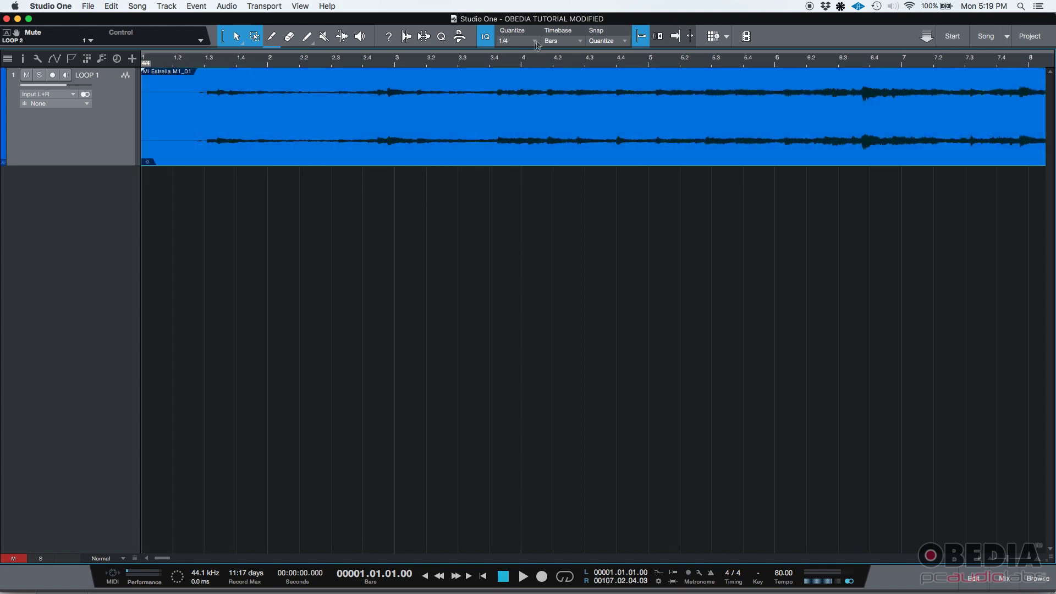
{"action": "left_click", "coordinate": [627, 43]}
{"action": "left_click", "coordinate": [613, 65]}
{"action": "left_click", "coordinate": [189, 144]}
{"action": "left_click_drag", "start_coordinate": [189, 144], "coordinate": [302, 144]}
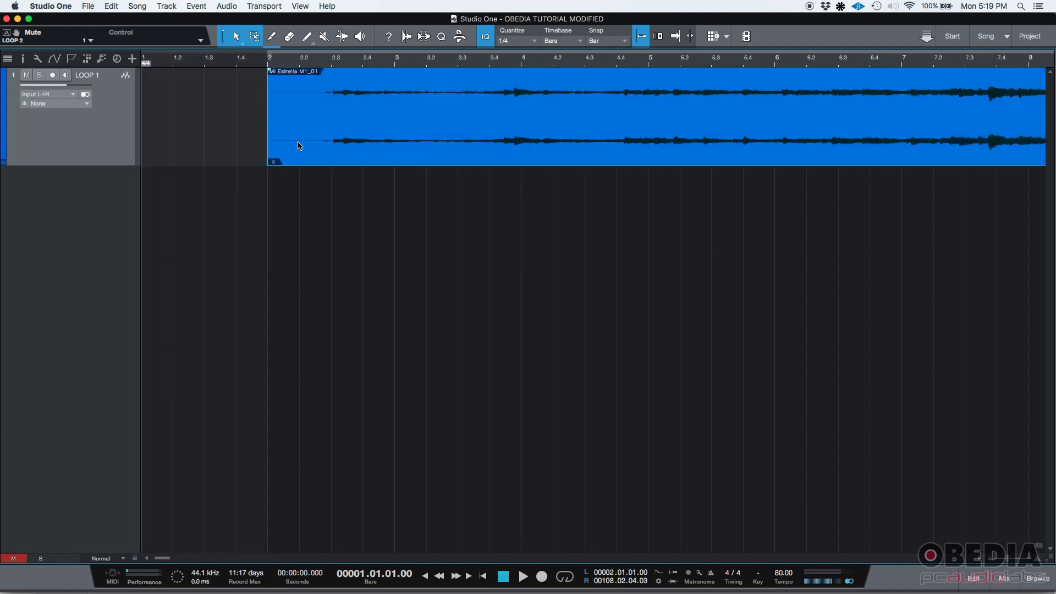
{"action": "left_click_drag", "start_coordinate": [298, 145], "coordinate": [193, 136]}
{"action": "left_click", "coordinate": [612, 43]}
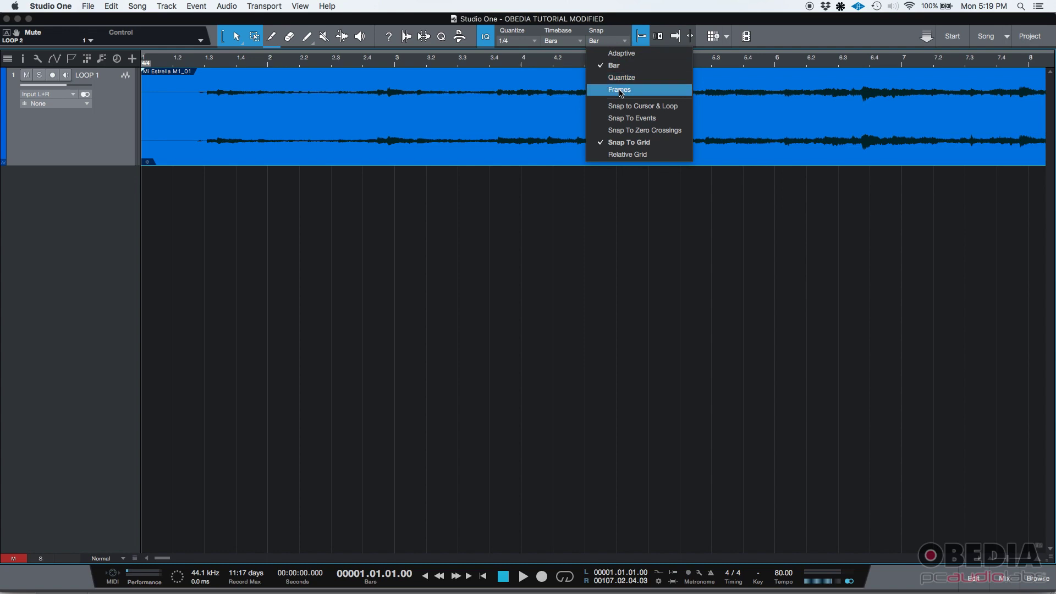
{"action": "left_click", "coordinate": [623, 54]}
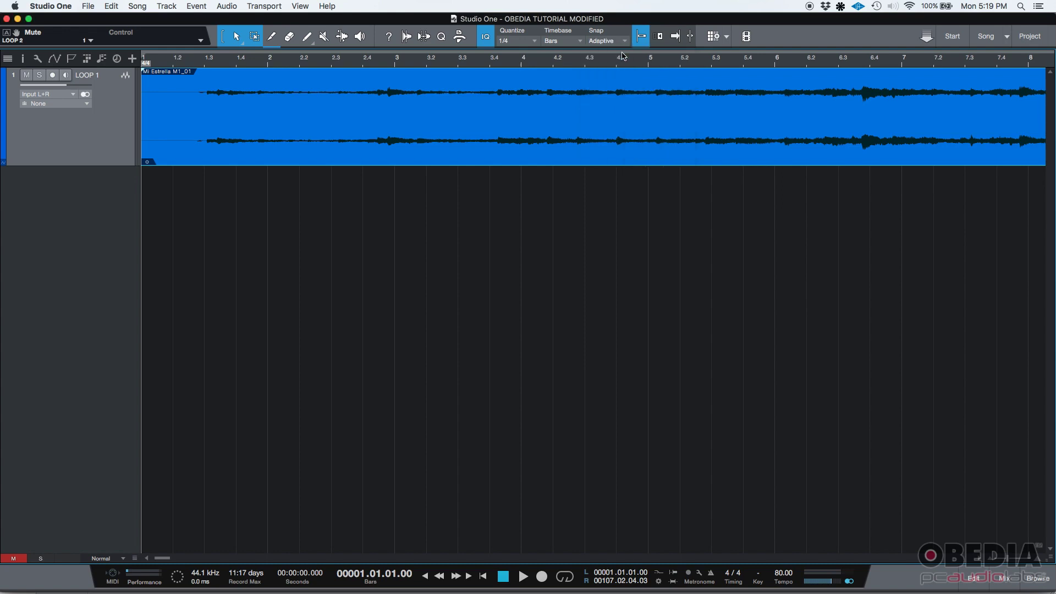
Switch from Studio One to the OBEDIA website in Firefox with Cmd+Tab
{"action": "left_click", "coordinate": [506, 44]}
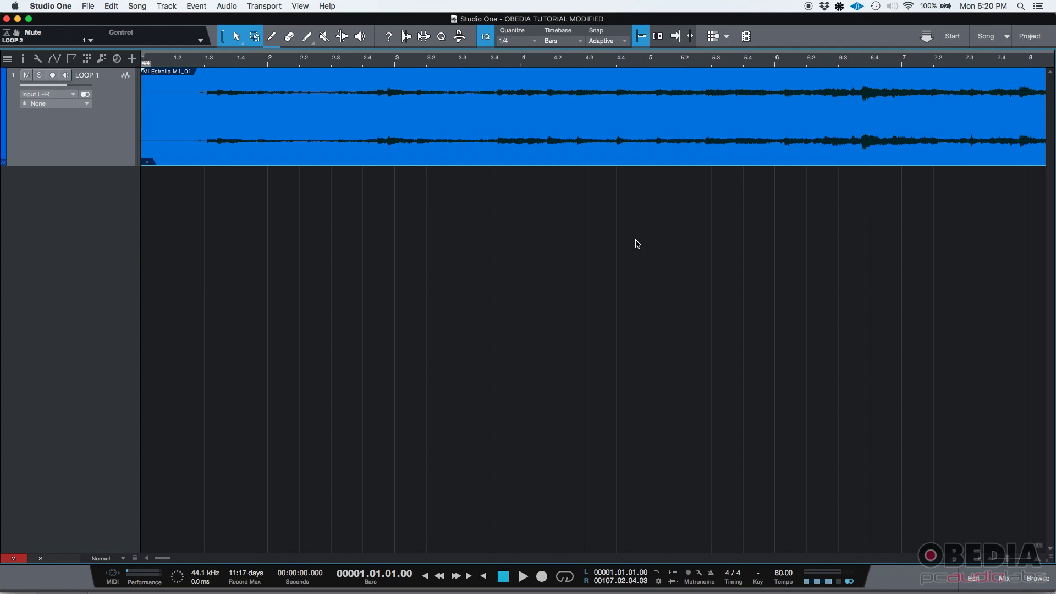
{"action": "key", "text": "super+Tab"}
{"action": "key", "text": "super+Tab"}
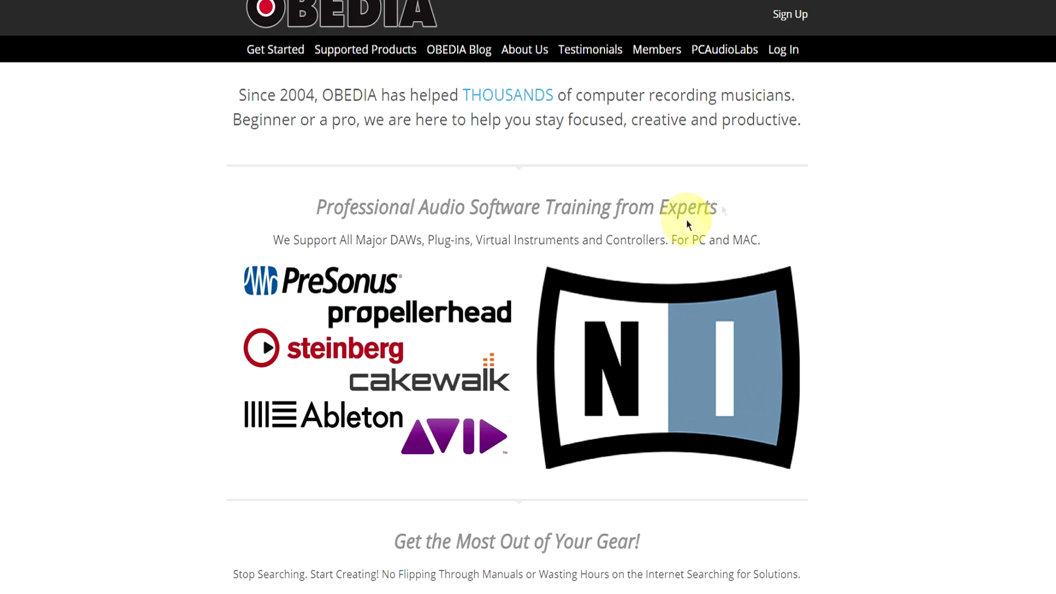
Scroll past What We Do to the Rates and Services table with session and subscription prices
{"action": "scroll", "coordinate": [667, 243], "scroll_direction": "down", "scroll_amount": 15}
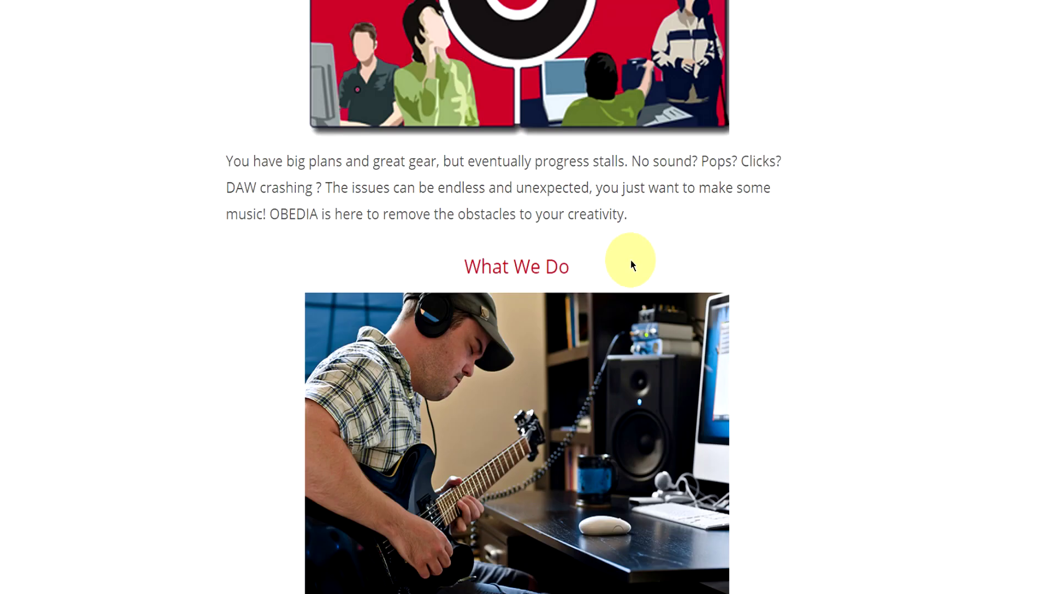
{"action": "scroll", "coordinate": [630, 259], "scroll_direction": "down", "scroll_amount": 12}
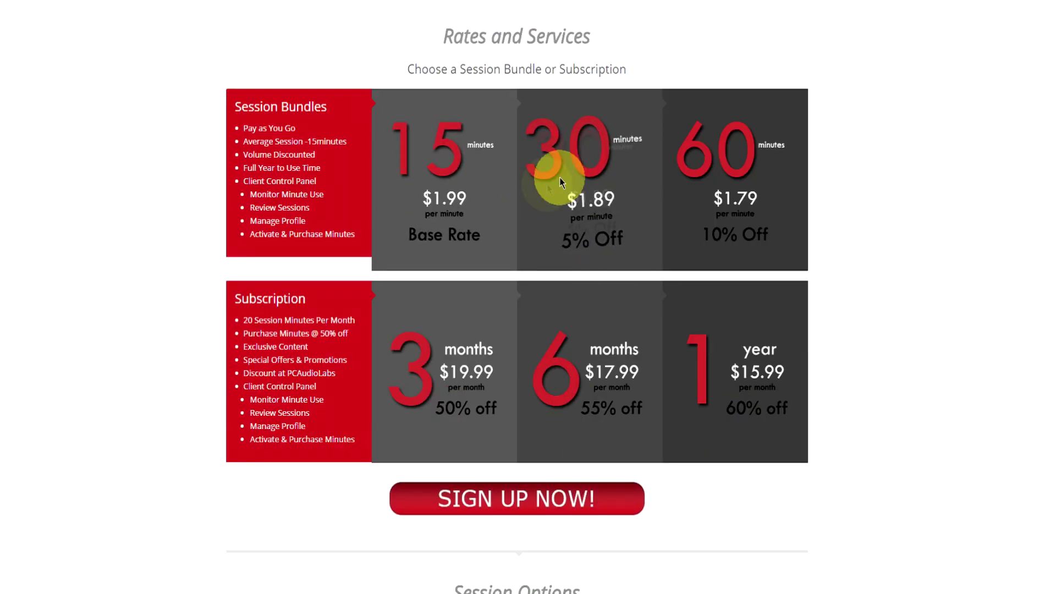